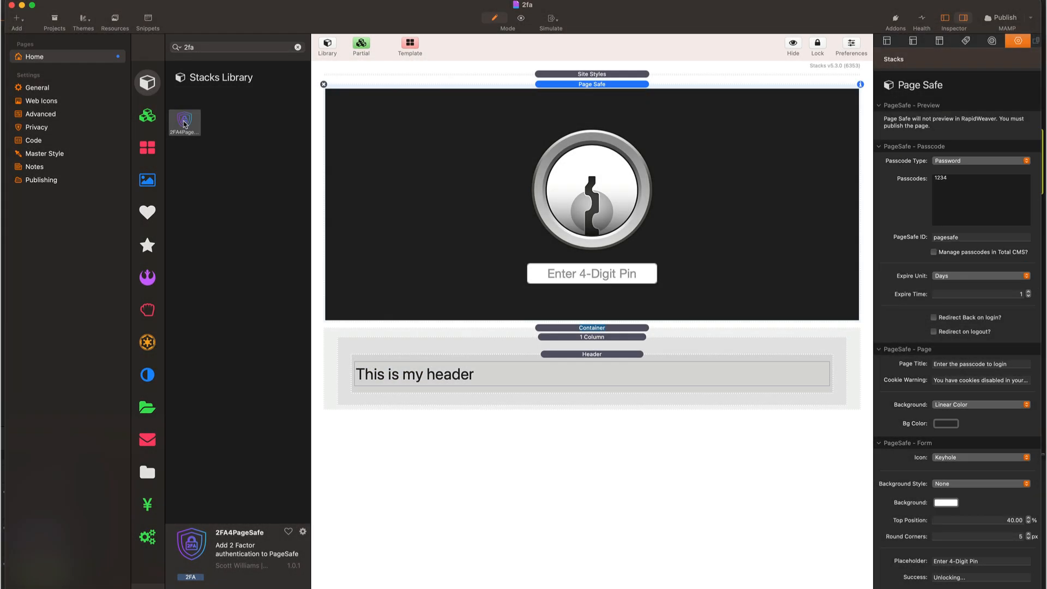
Place the 2FA4PageSafe stack just below Page Safe and preview the page
{"action": "left_click", "coordinate": [184, 124]}
{"action": "left_click_drag", "start_coordinate": [184, 124], "coordinate": [571, 327]}
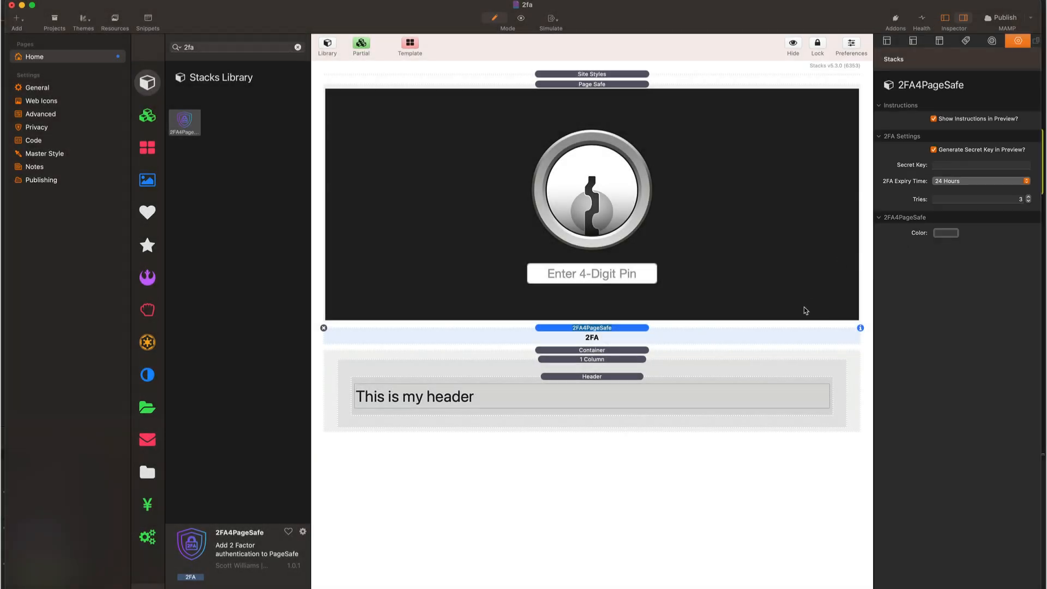
{"action": "key", "text": "super+r"}
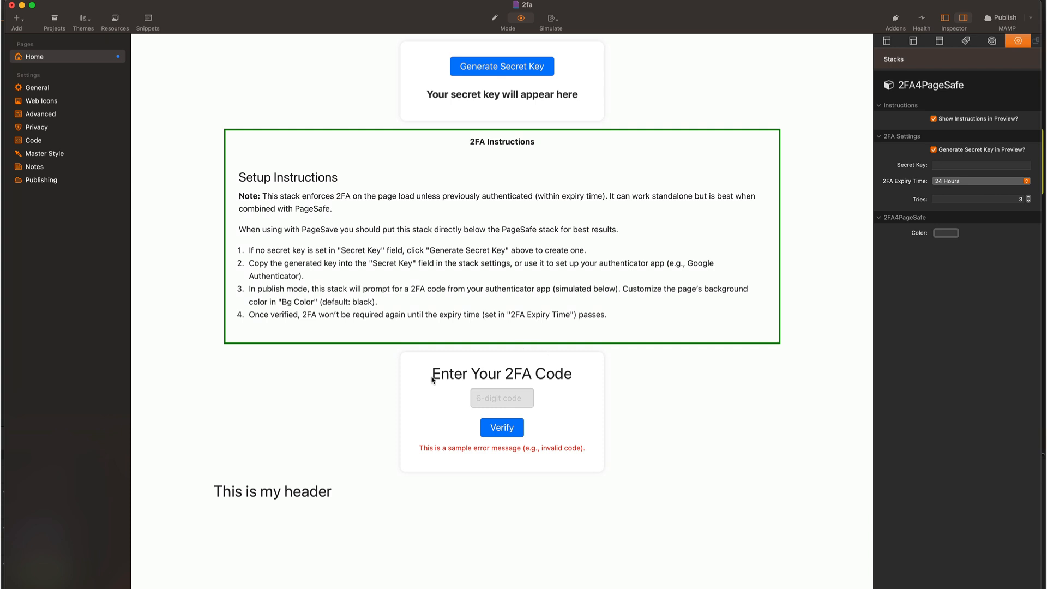
Generate a new secret key, paste it into the stack's Secret Key setting, and return to editing
{"action": "left_click", "coordinate": [515, 70]}
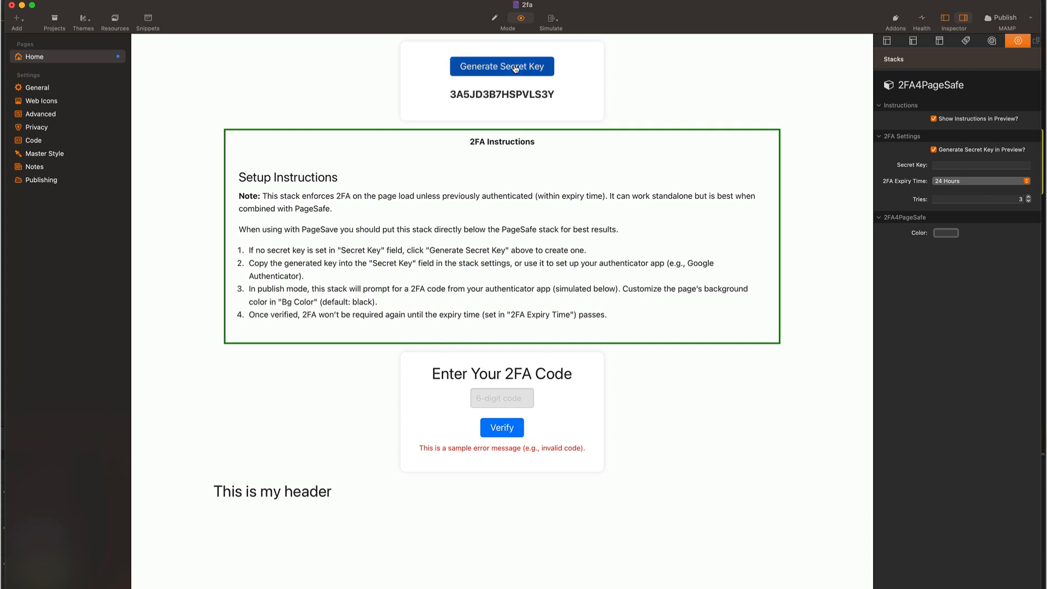
{"action": "double_click", "coordinate": [505, 93]}
{"action": "key", "text": "super+c"}
{"action": "left_click", "coordinate": [939, 166]}
{"action": "key", "text": "super+v"}
{"action": "key", "text": "Return"}
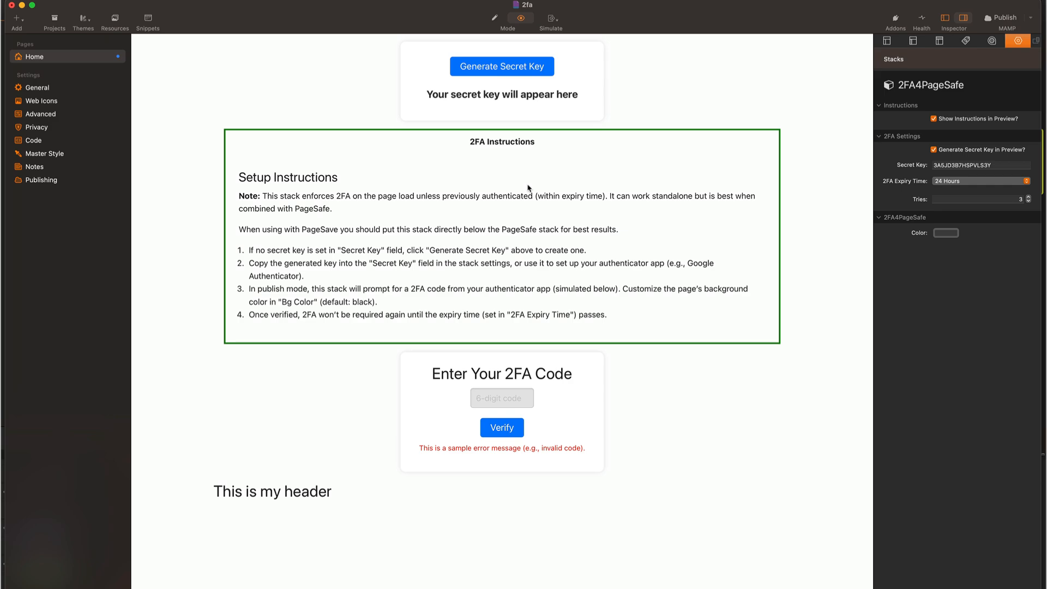
{"action": "key", "text": "super+r"}
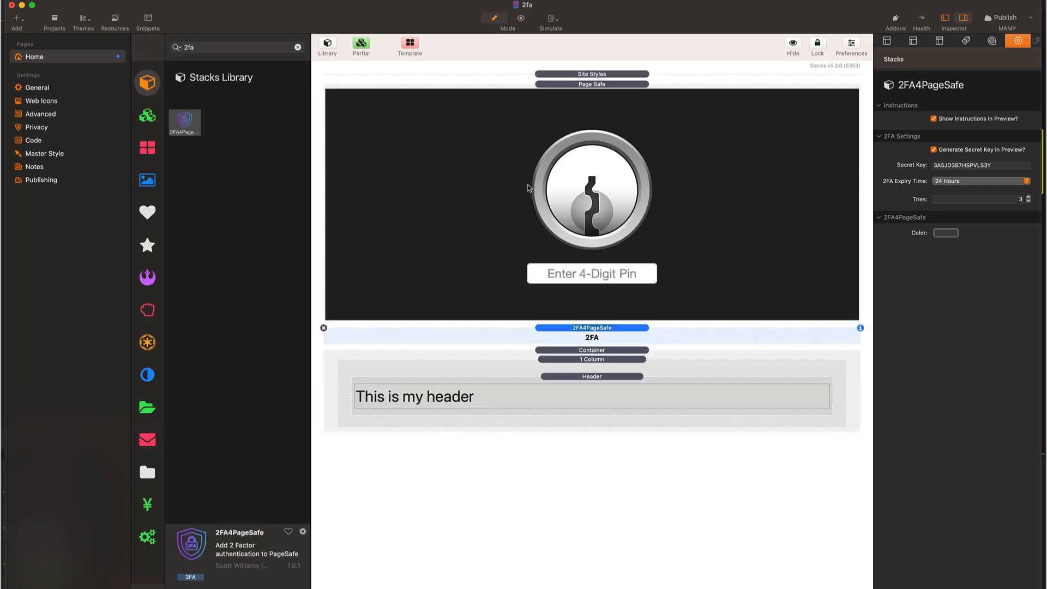
Publish the site and upload files, index.php, rw_common and sitemap.xml, replacing the server copies
{"action": "key", "text": "super+shift+p"}
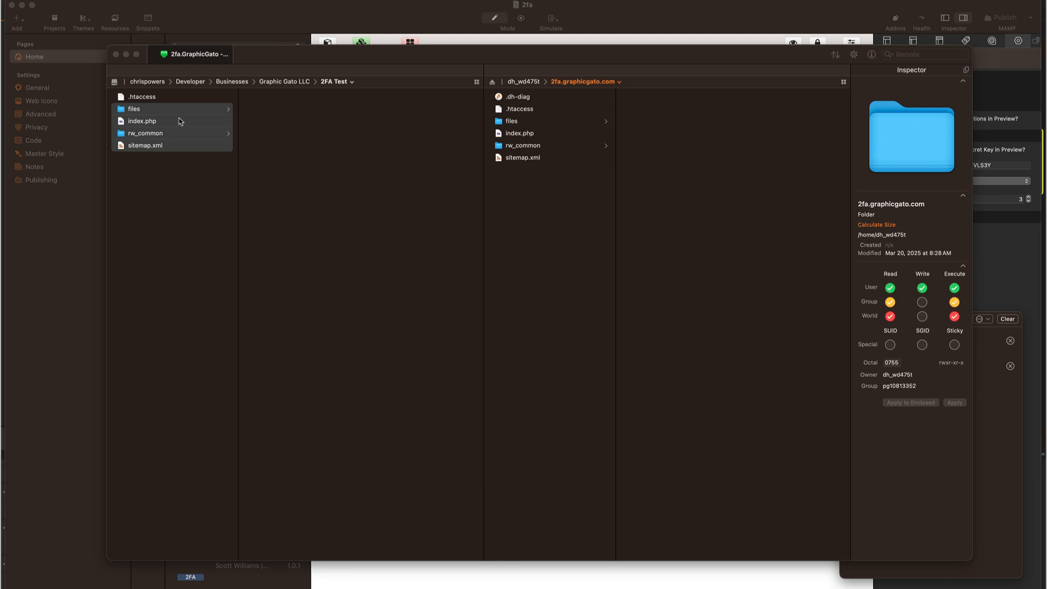
{"action": "left_click_drag", "start_coordinate": [156, 110], "coordinate": [548, 267]}
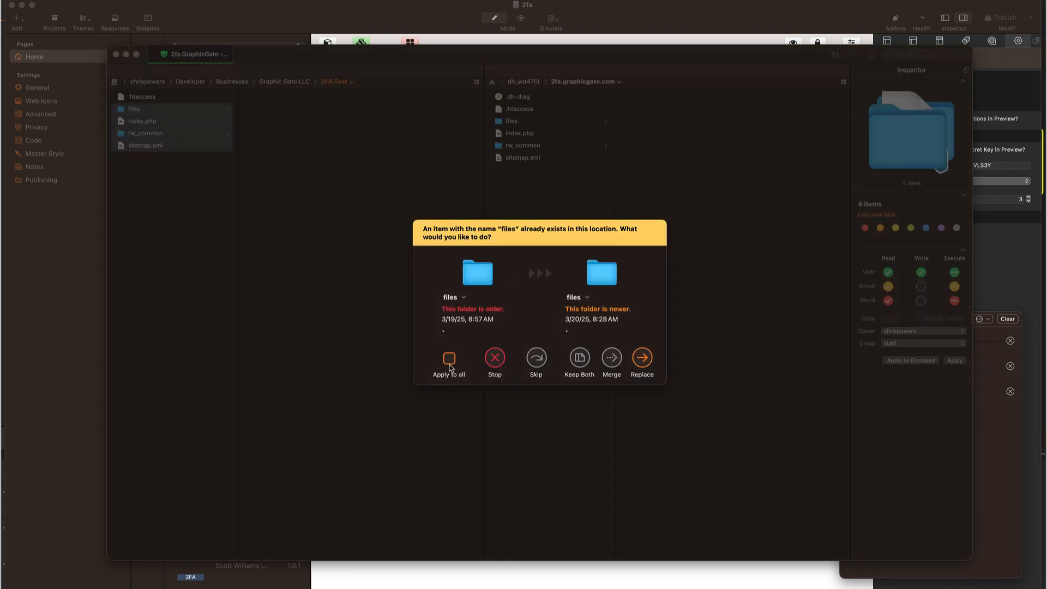
{"action": "left_click", "coordinate": [640, 359]}
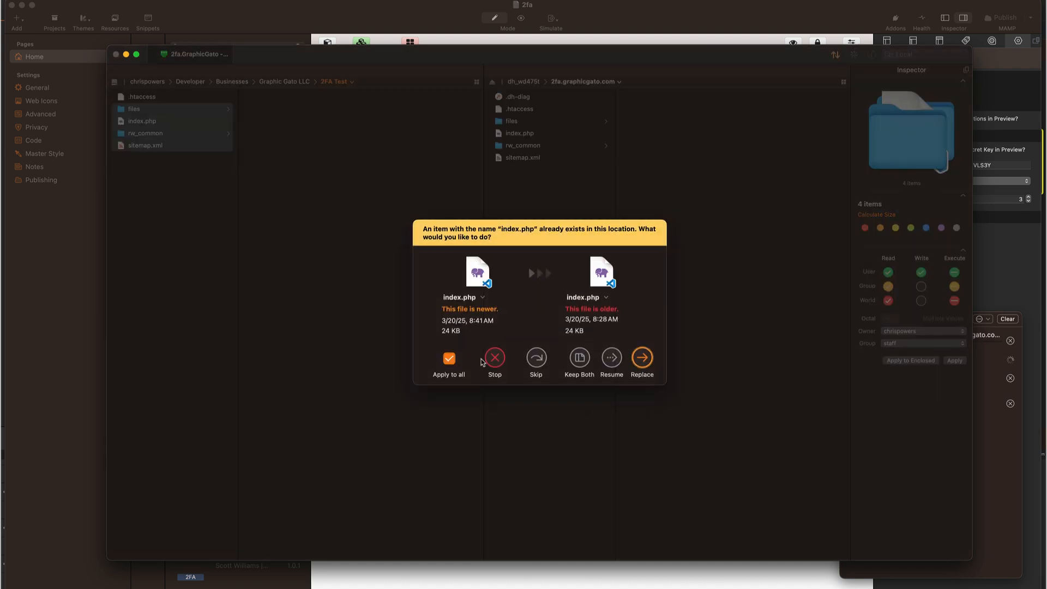
{"action": "left_click", "coordinate": [640, 358]}
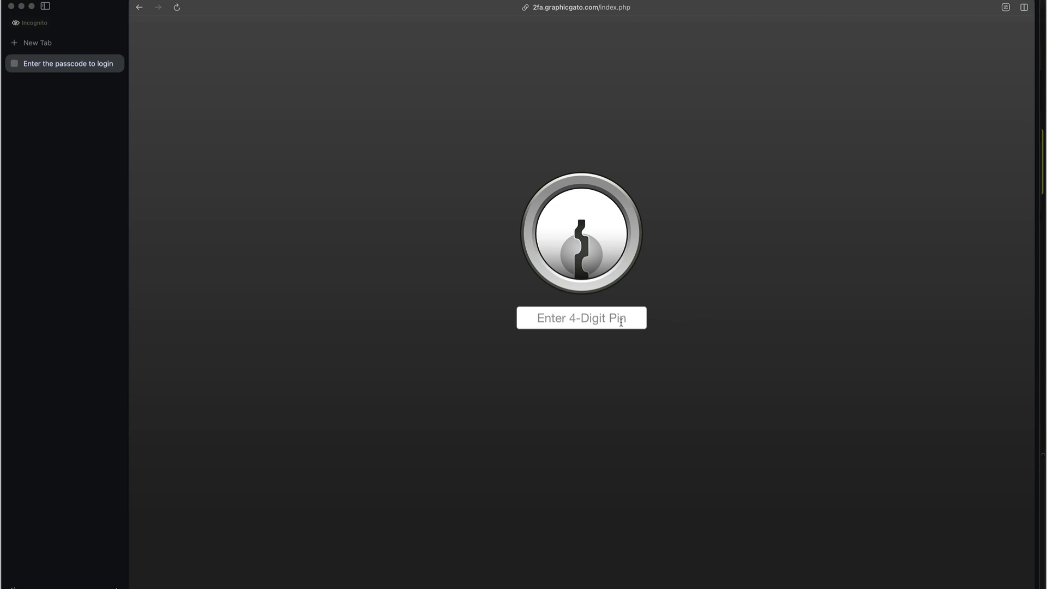
Enter the 4-digit PIN in the live page's login field
{"action": "type", "text": "****"}
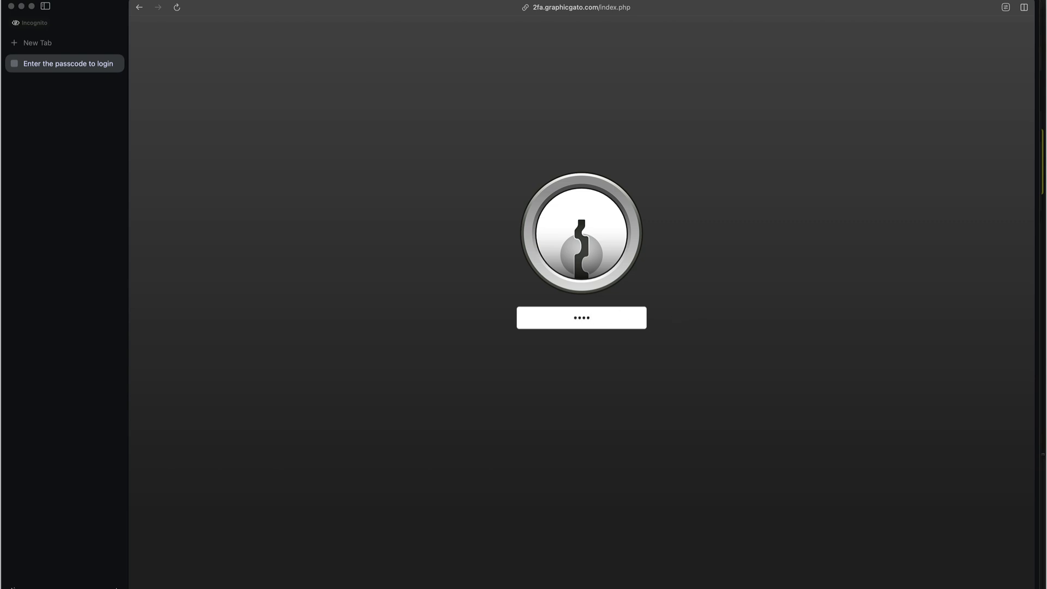
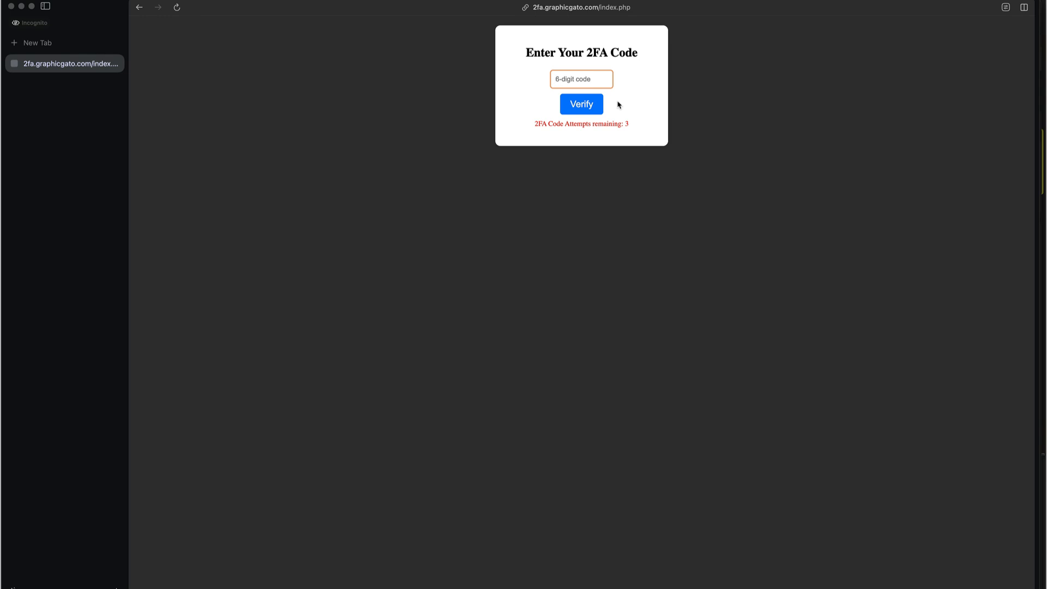
Bring up 1Password's 2FA4PageSafe Demo item alongside the browser's 2FA code page
{"action": "key", "text": "super+Tab"}
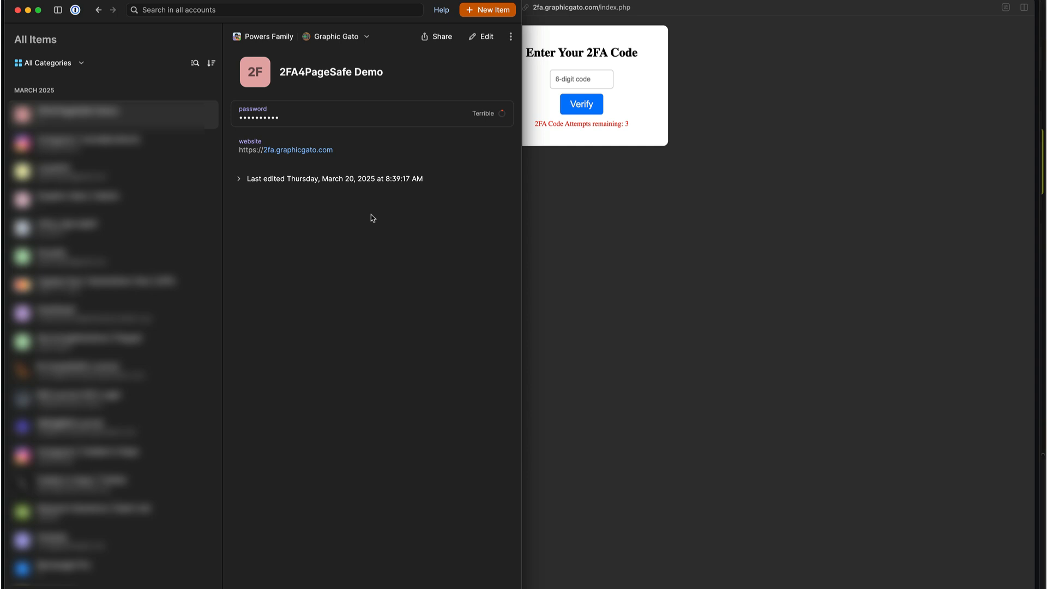
Add a One-Time Password field with the pasted 2FA secret key to the 2FA4PageSafe Demo login, and save
{"action": "left_click", "coordinate": [481, 36]}
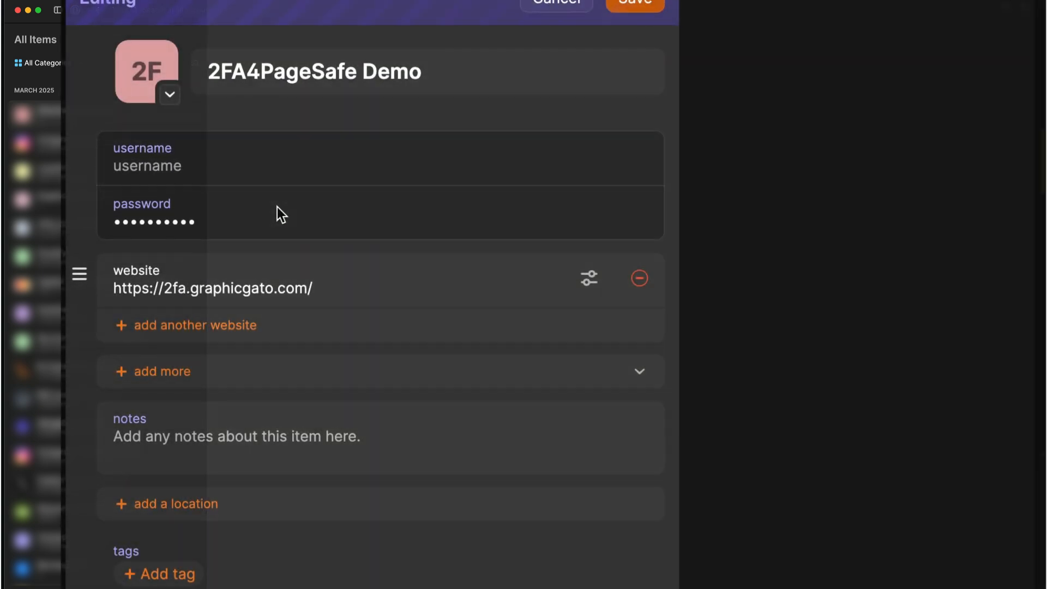
{"action": "left_click", "coordinate": [274, 217]}
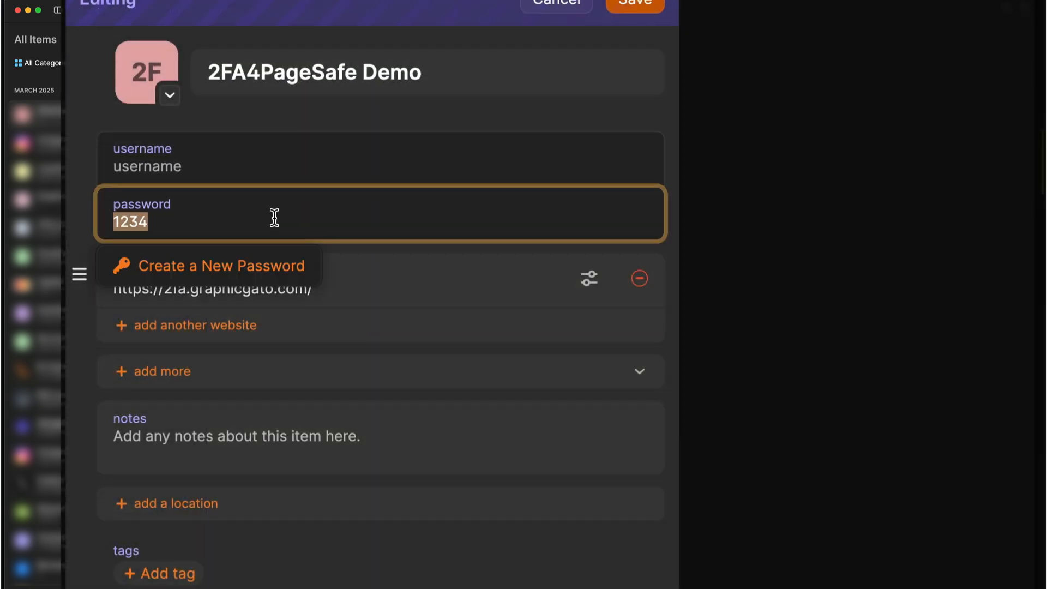
{"action": "left_click", "coordinate": [285, 223]}
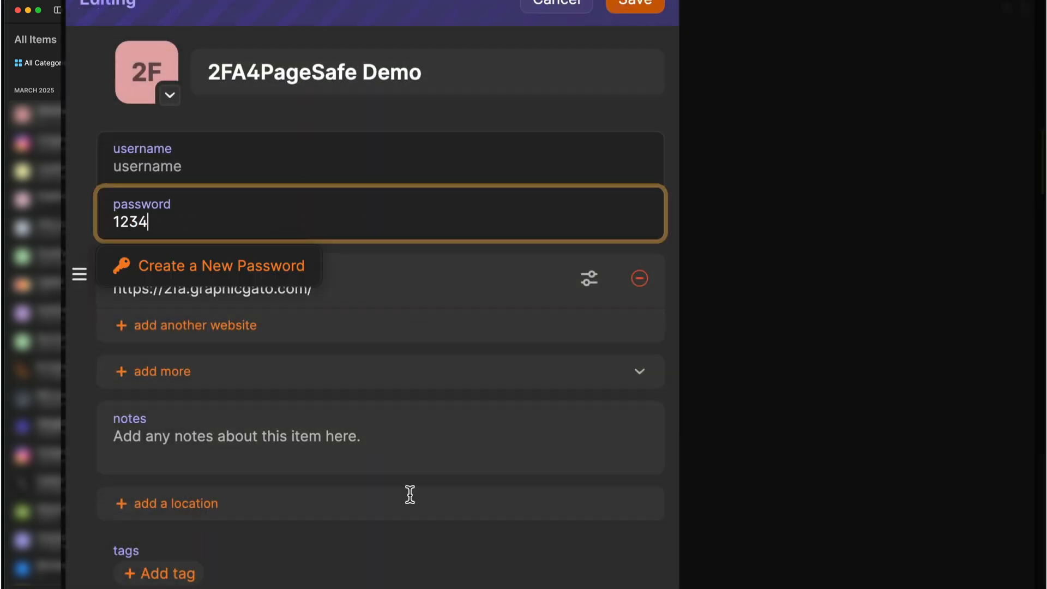
{"action": "left_click", "coordinate": [397, 577]}
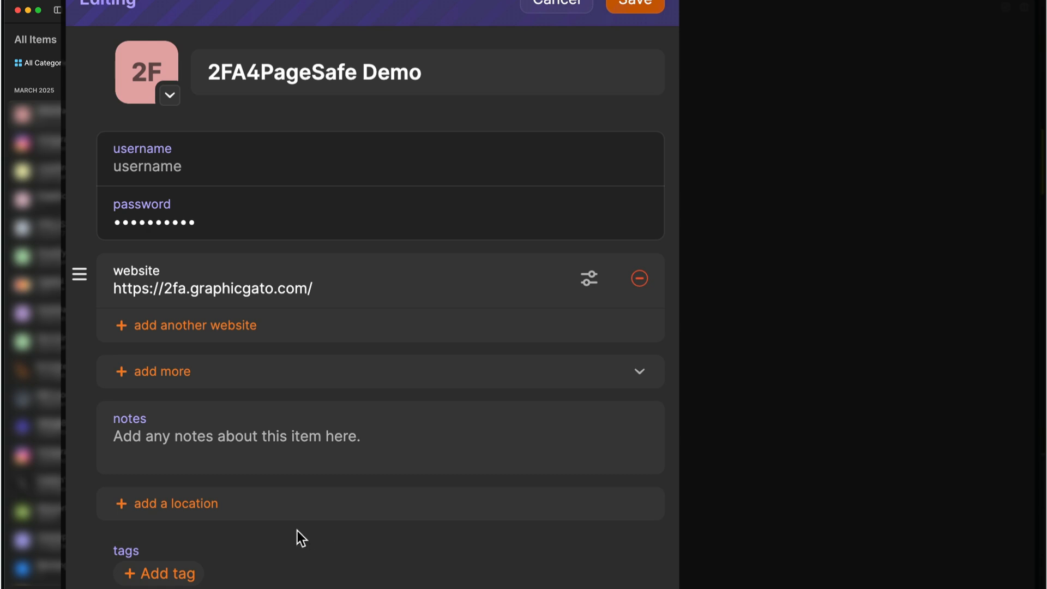
{"action": "left_click", "coordinate": [182, 376]}
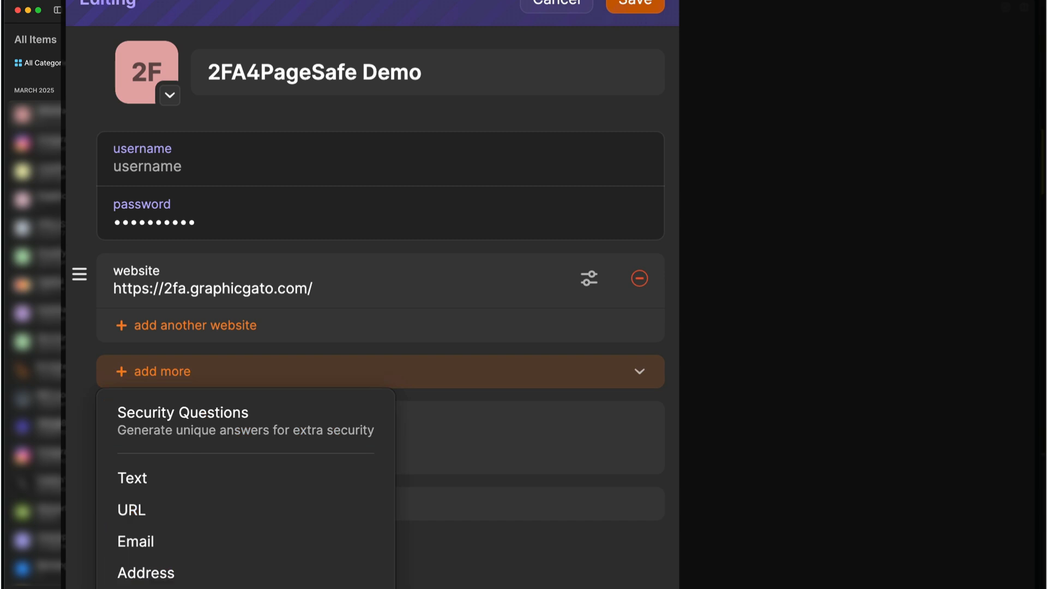
{"action": "left_click", "coordinate": [218, 588]}
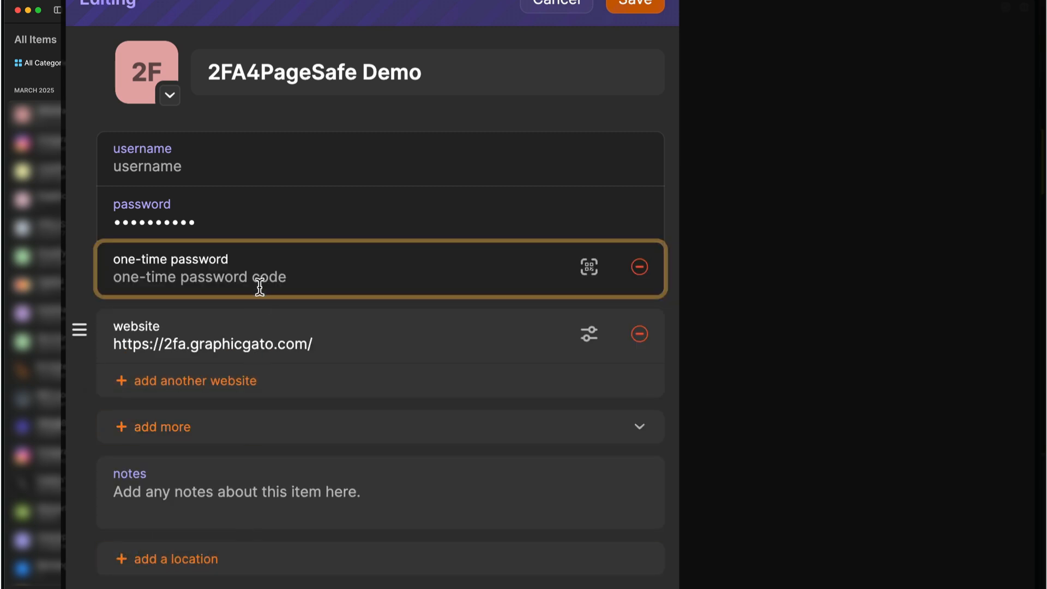
{"action": "key", "text": "super+v"}
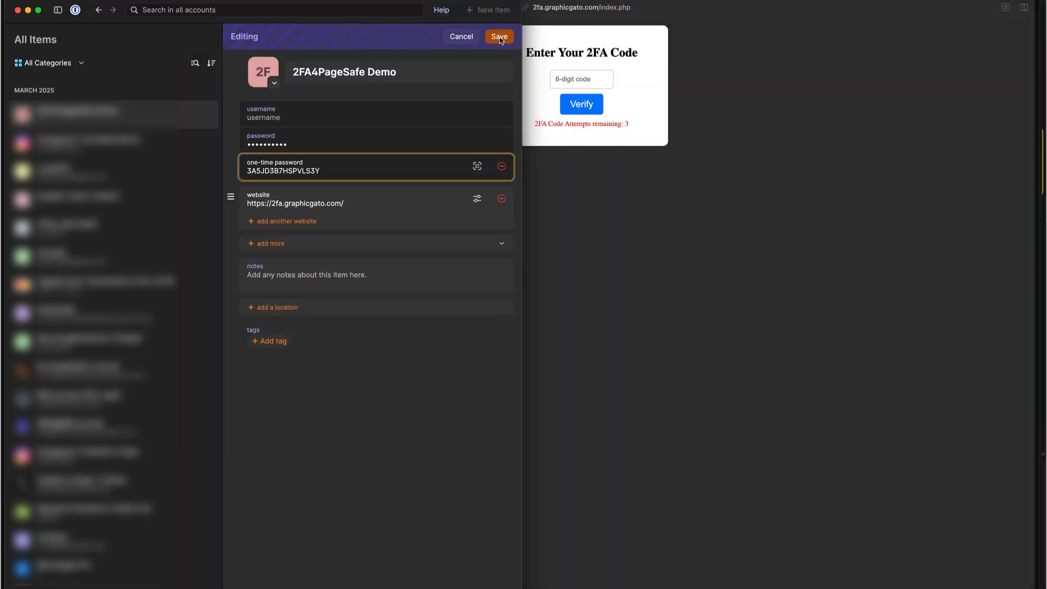
{"action": "left_click", "coordinate": [499, 37]}
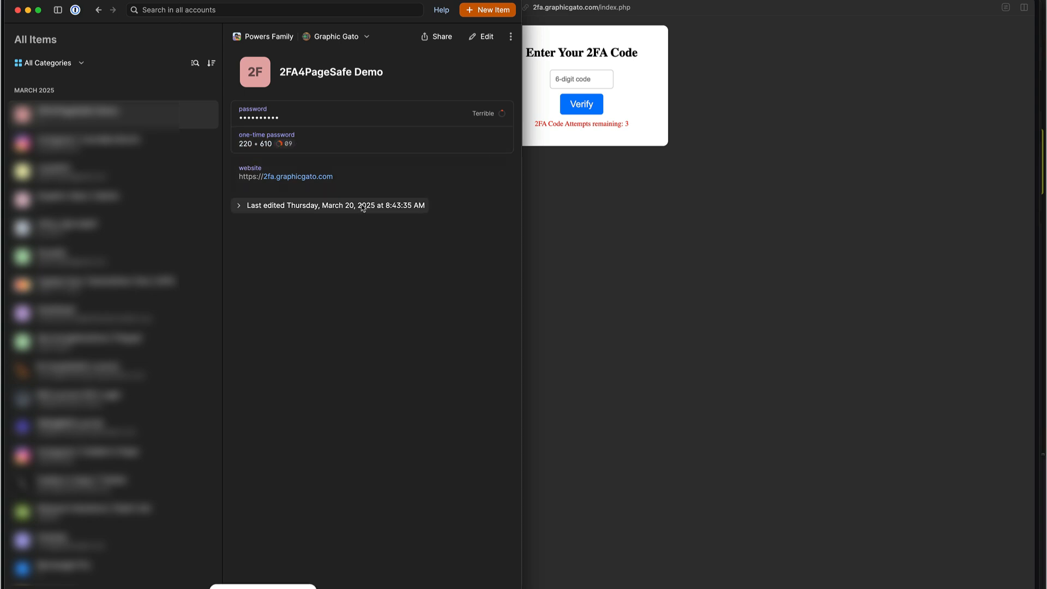
Verify the pasted one-time code to unlock the 'This is my header' page, then return to RapidWeaver
{"action": "key", "text": "super+Tab"}
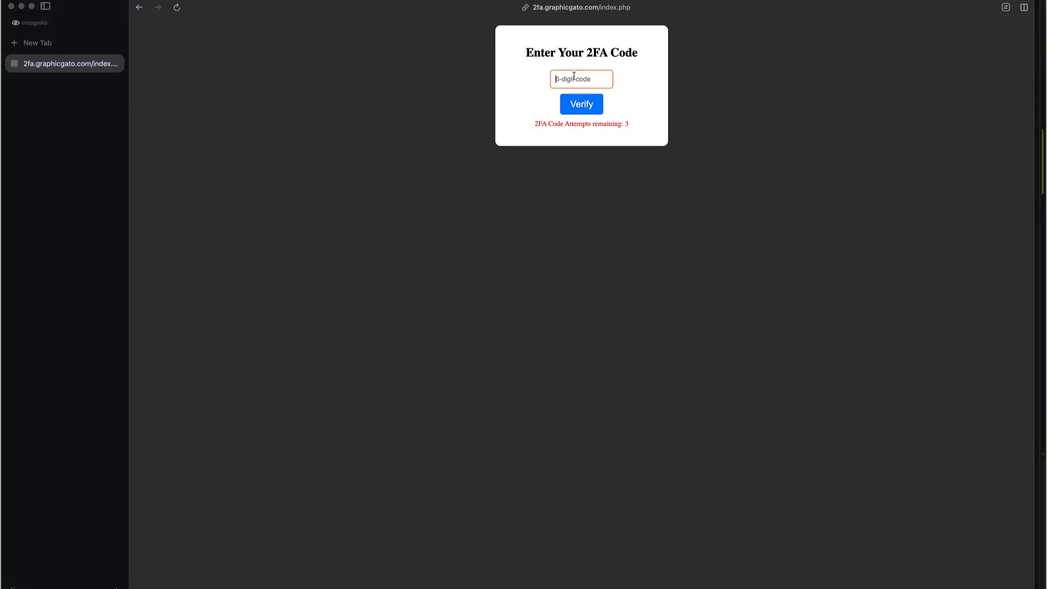
{"action": "key", "text": "super+v"}
{"action": "left_click", "coordinate": [588, 106]}
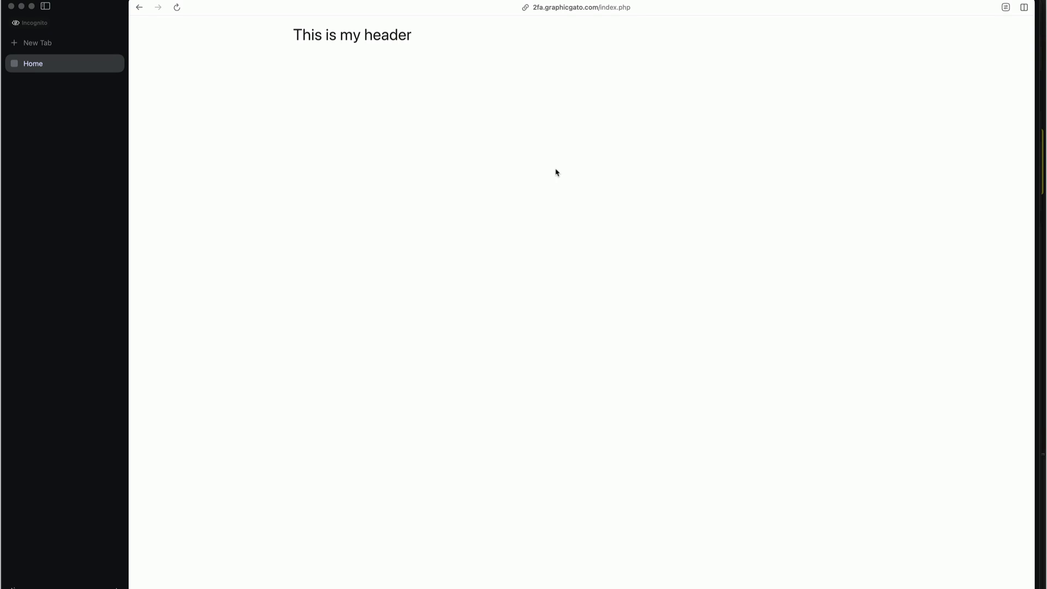
{"action": "key", "text": "super+Tab"}
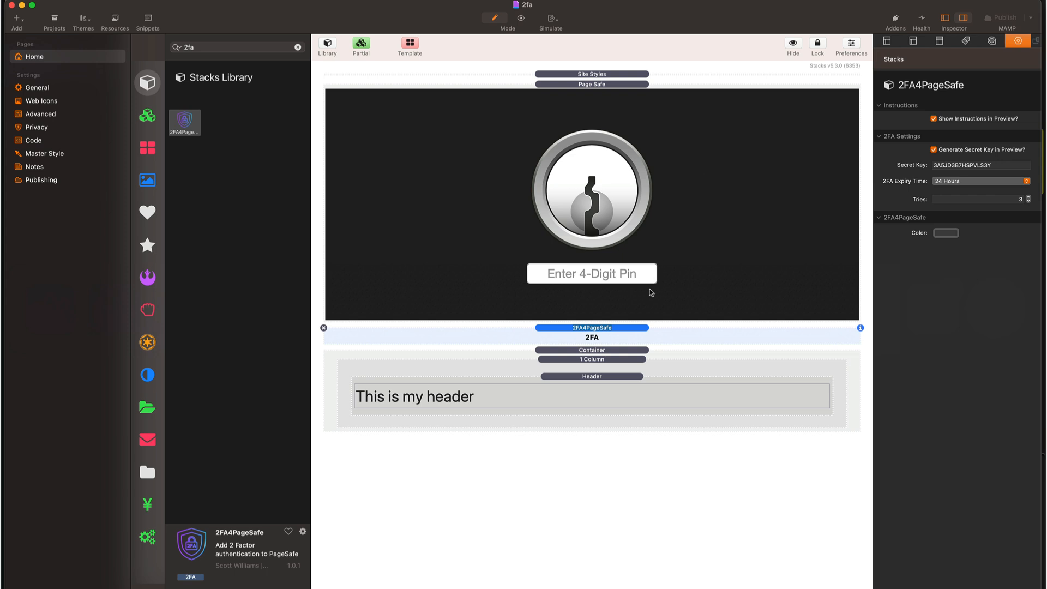
Generate a new secret key in Preview and paste it over the stack's existing Secret Key
{"action": "key", "text": "super+r"}
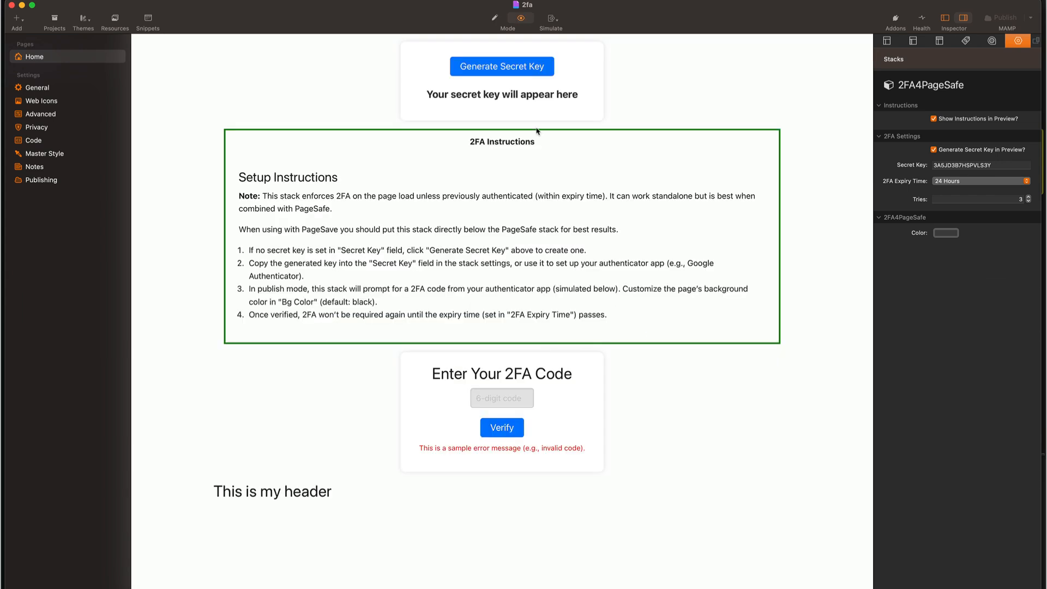
{"action": "left_click", "coordinate": [520, 72]}
{"action": "double_click", "coordinate": [511, 94]}
{"action": "key", "text": "super+c"}
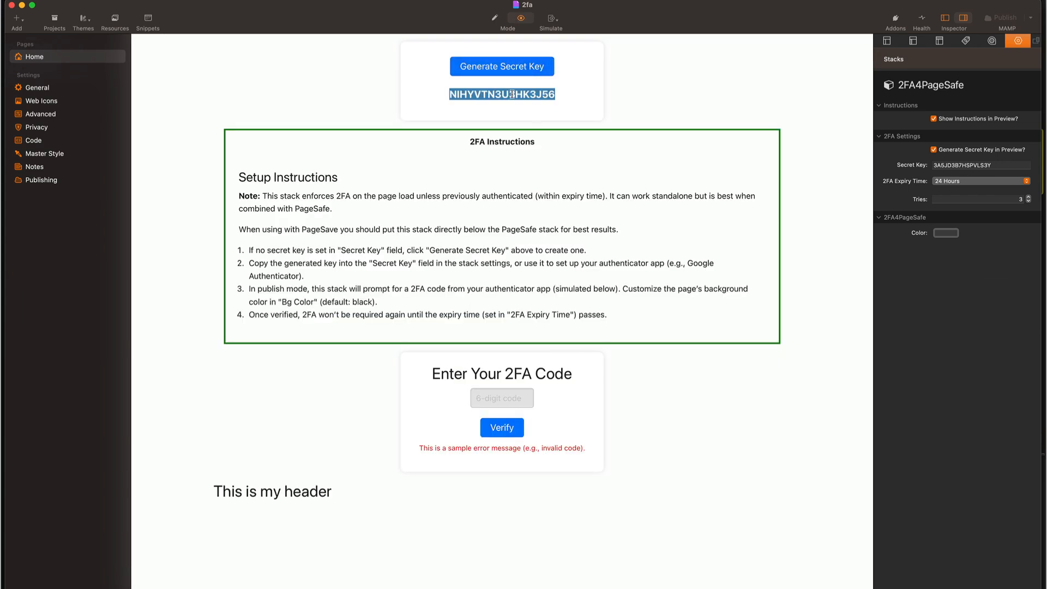
{"action": "triple_click", "coordinate": [996, 164]}
{"action": "key", "text": "super+v"}
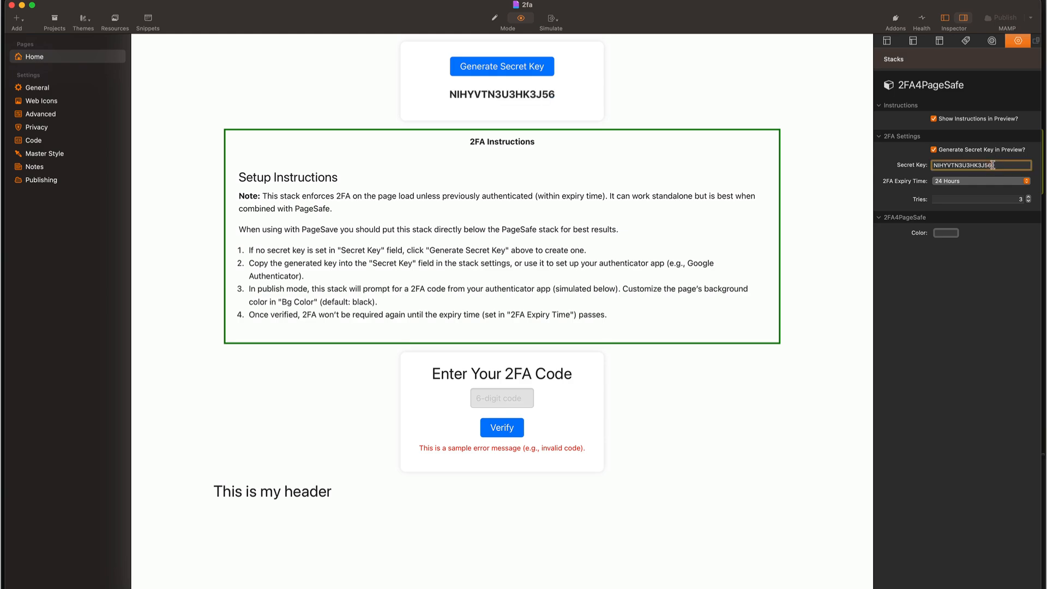
{"action": "key", "text": "super+r"}
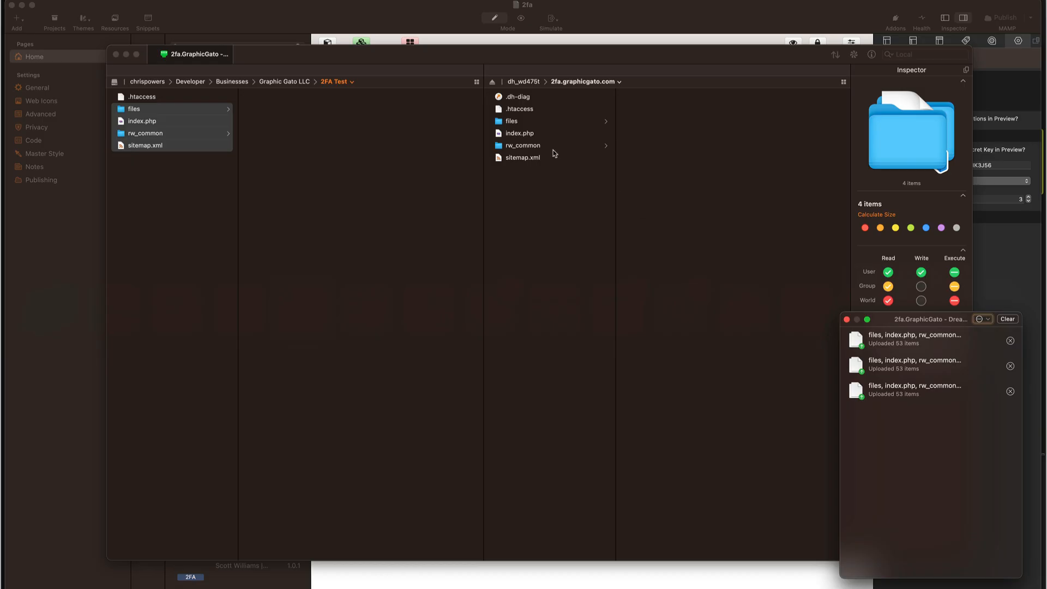
Upload the four site items to the 2fa.graphicgato.com server, replacing all existing files
{"action": "left_click_drag", "start_coordinate": [149, 133], "coordinate": [564, 235]}
{"action": "left_click", "coordinate": [448, 358]}
{"action": "left_click", "coordinate": [638, 358]}
{"action": "left_click", "coordinate": [448, 358]}
{"action": "left_click", "coordinate": [642, 359]}
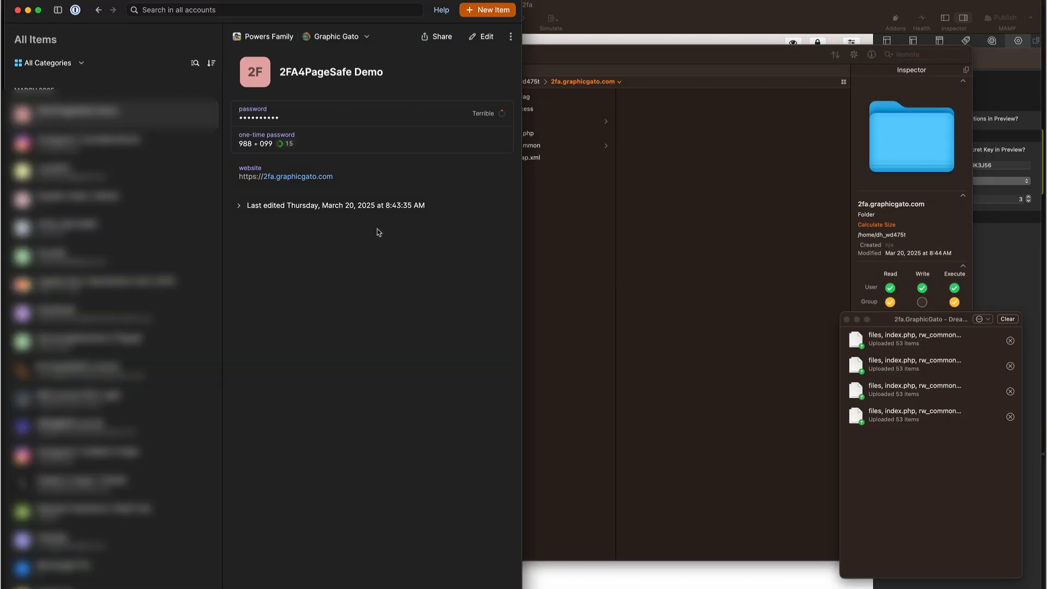
Replace the 2FA4PageSafe Demo item's one-time password secret with the new key, and save
{"action": "left_click", "coordinate": [481, 37]}
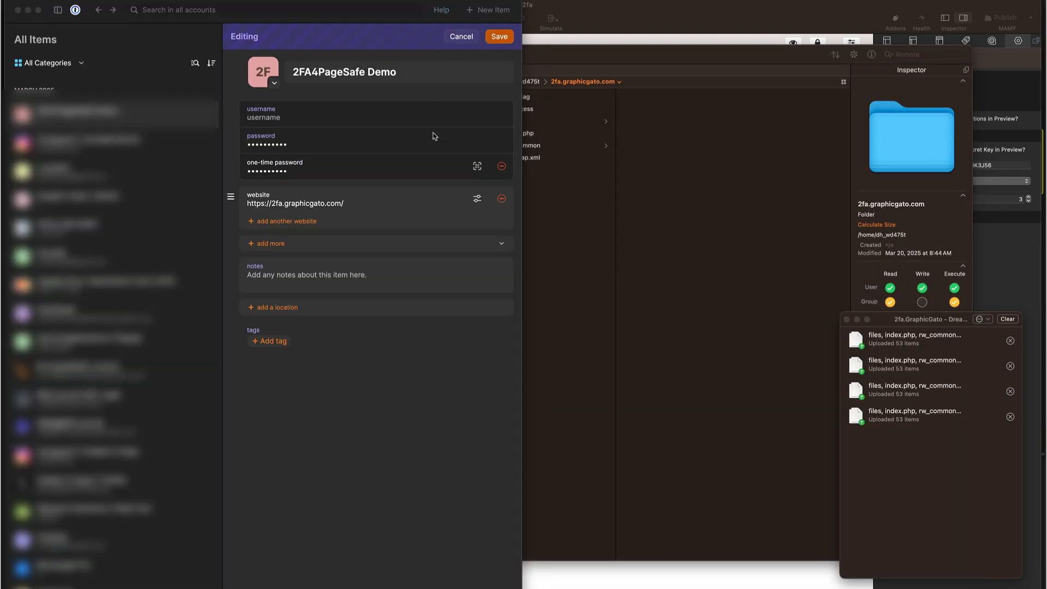
{"action": "left_click", "coordinate": [324, 172]}
{"action": "double_click", "coordinate": [327, 172]}
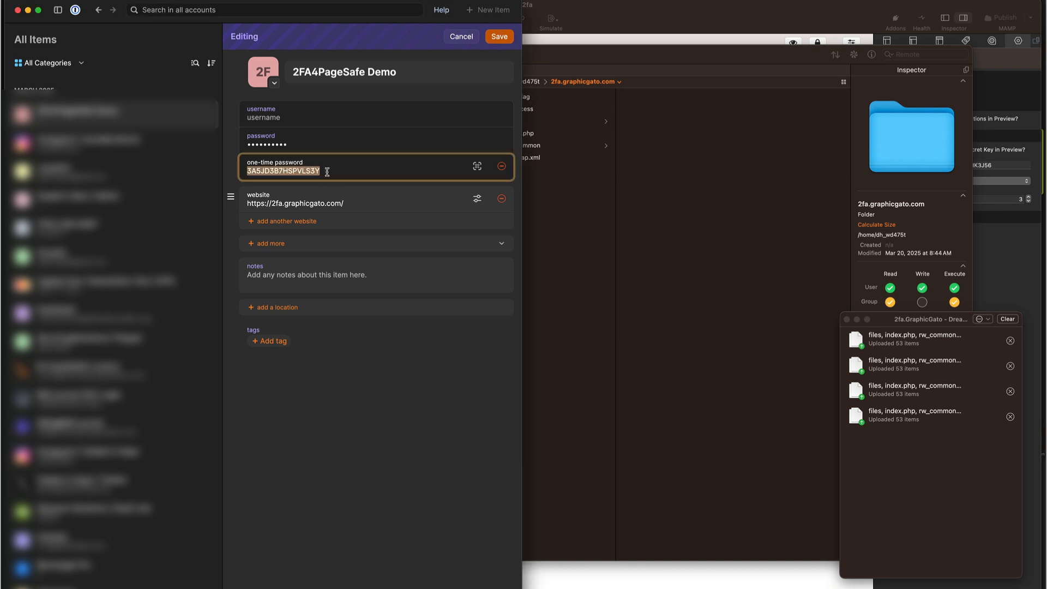
{"action": "key", "text": "super+v"}
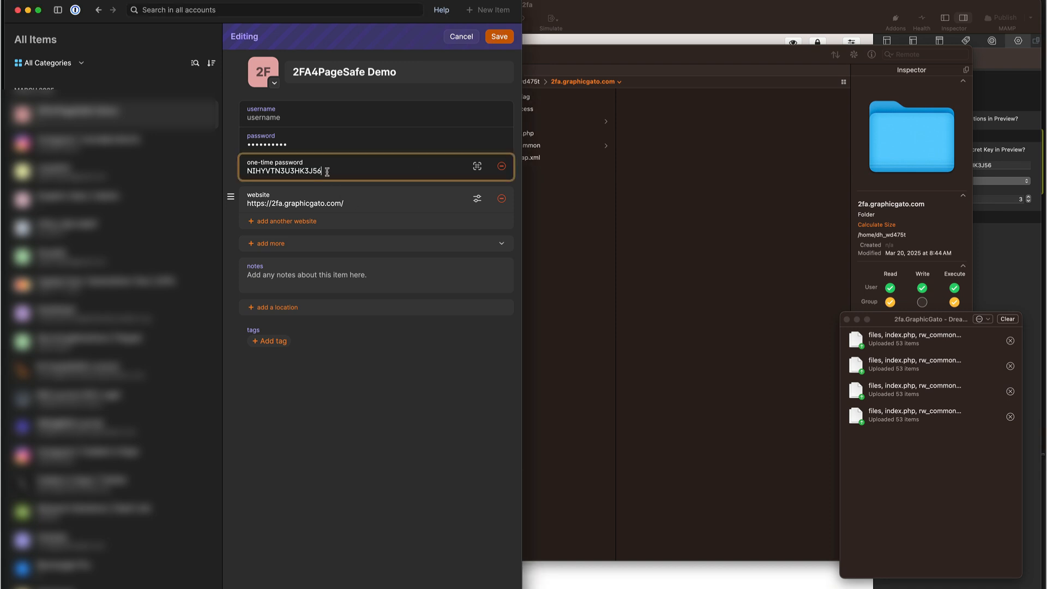
{"action": "left_click", "coordinate": [497, 37]}
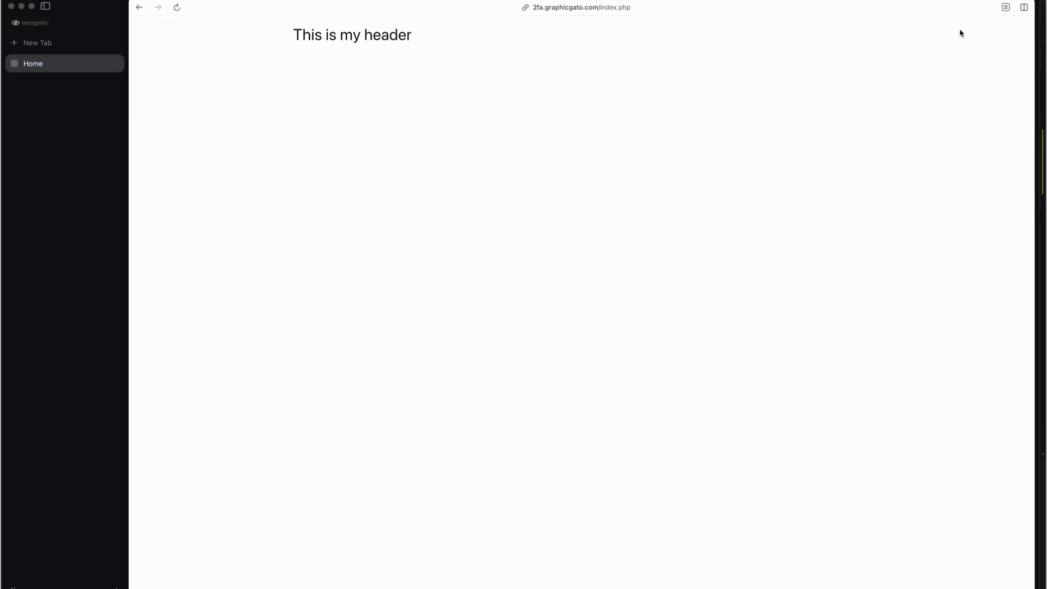
Clear the site's cookies and cache, reload, and enter the 4-digit PIN on the login page
{"action": "left_click", "coordinate": [1005, 7]}
{"action": "left_click", "coordinate": [1027, 155]}
{"action": "left_click", "coordinate": [1017, 169]}
{"action": "left_click", "coordinate": [1027, 160]}
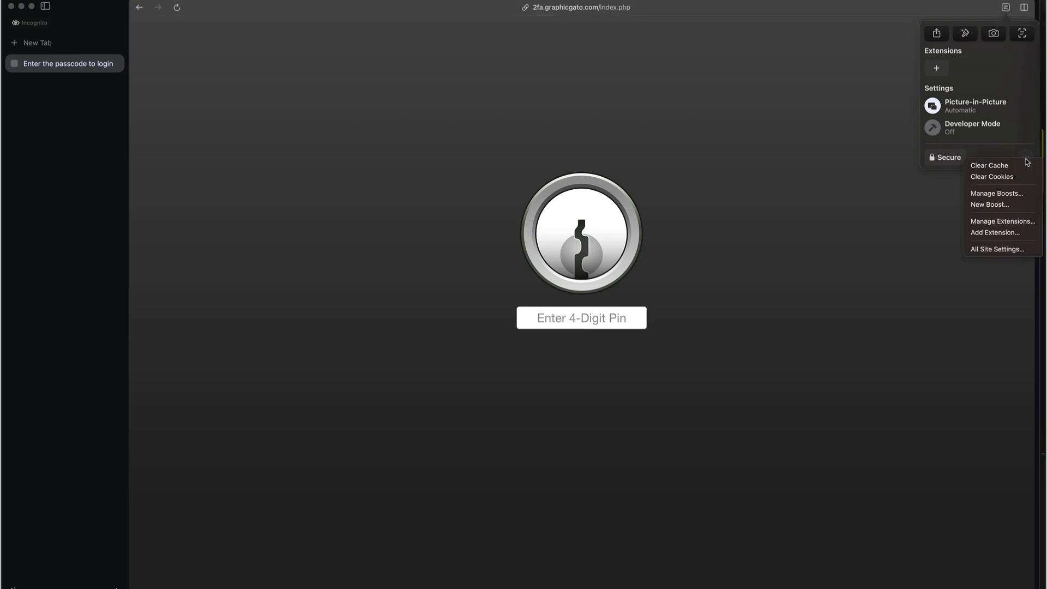
{"action": "left_click", "coordinate": [1017, 166]}
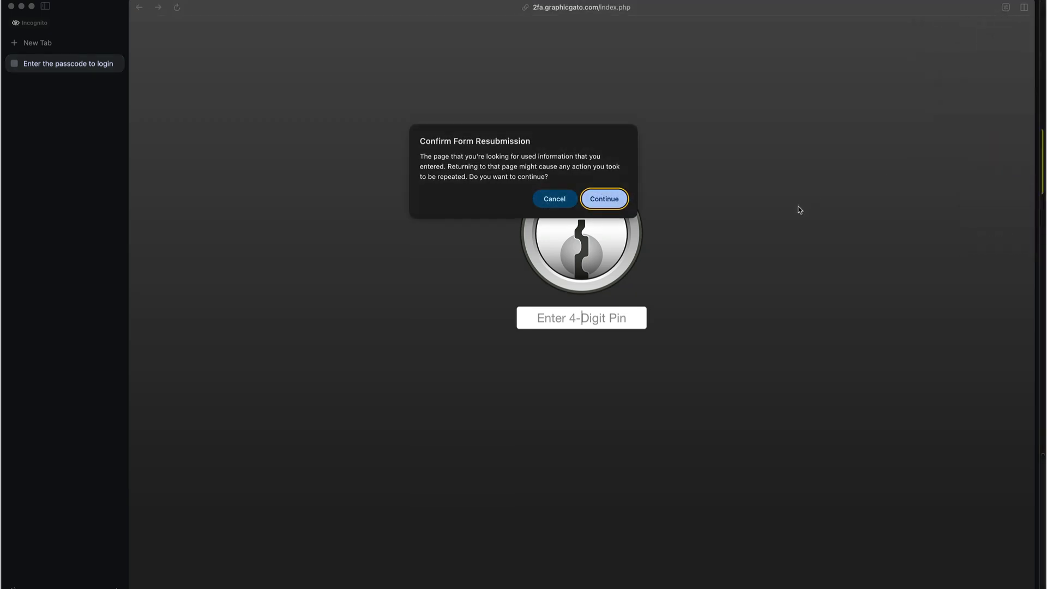
{"action": "left_click", "coordinate": [624, 199]}
{"action": "left_click", "coordinate": [582, 319]}
{"action": "type", "text": "1234"}
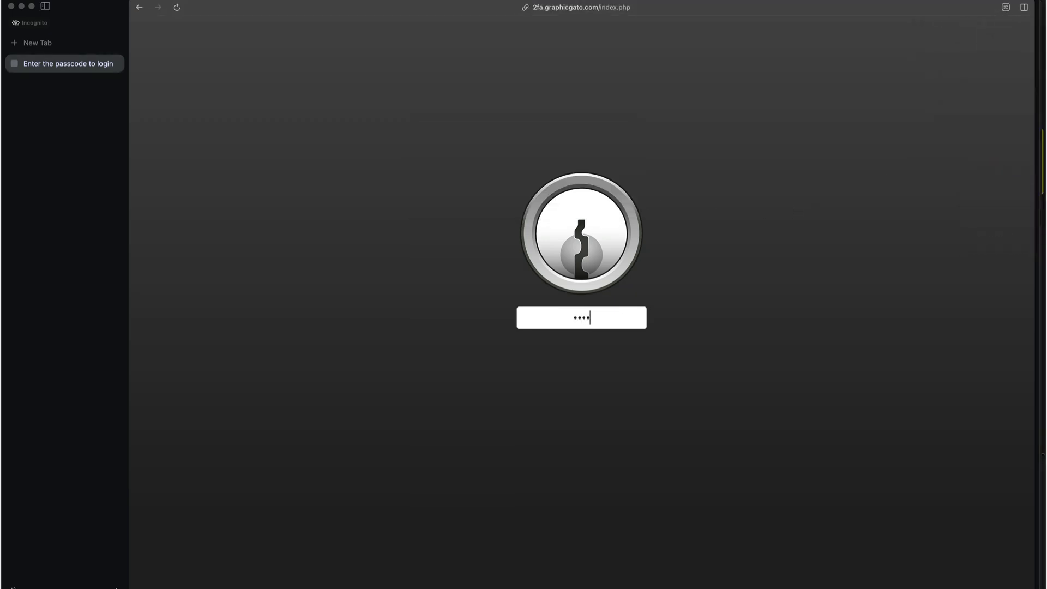
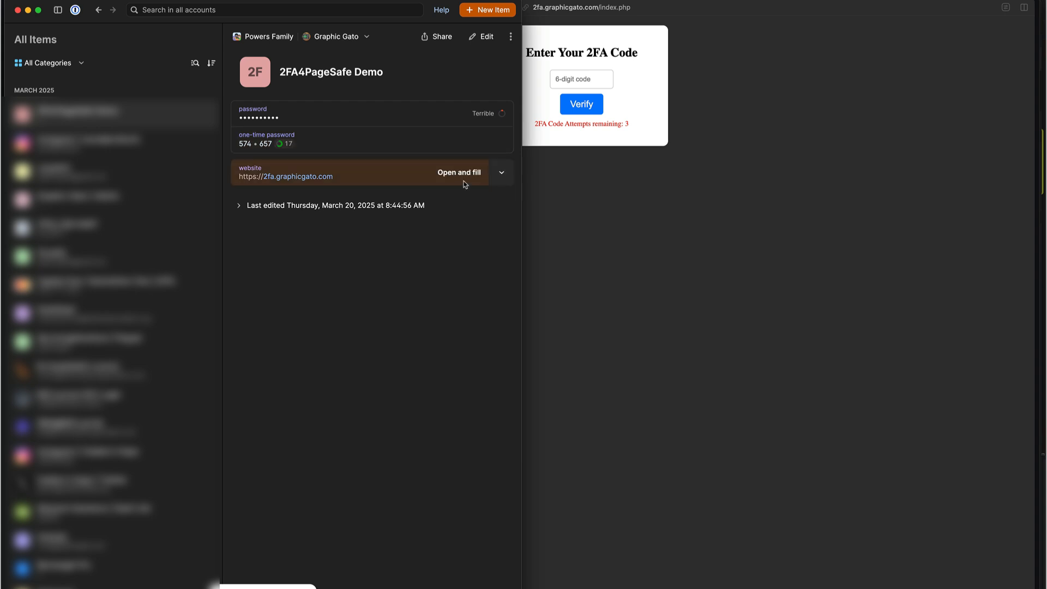
Paste the copied 1Password one-time code into the 6-digit field and verify it to unlock 'This is my header'
{"action": "left_click", "coordinate": [641, 144]}
{"action": "left_click", "coordinate": [576, 80]}
{"action": "key", "text": "super+v"}
{"action": "left_click", "coordinate": [577, 102]}
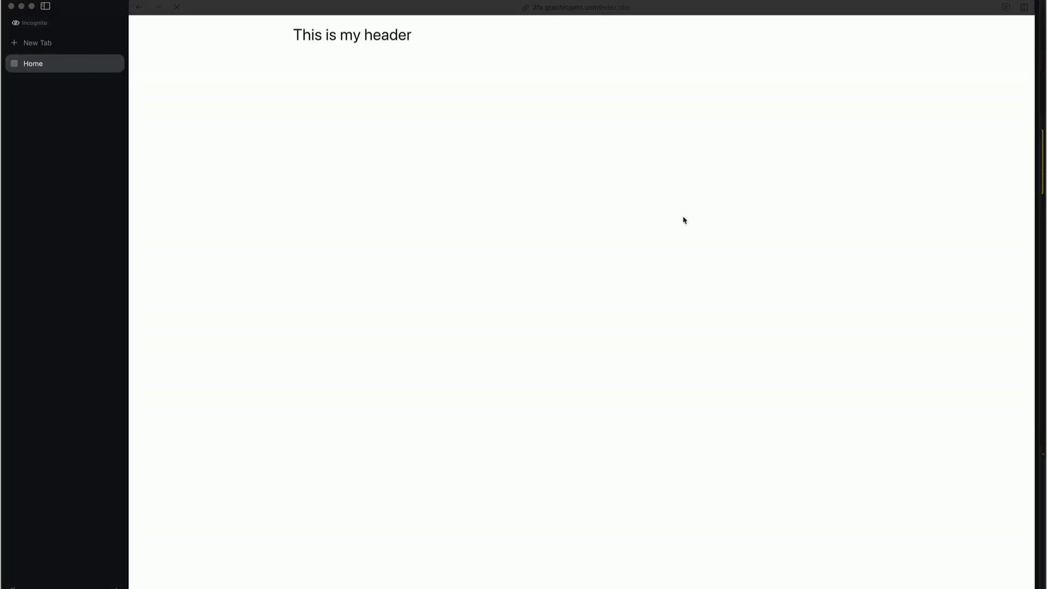